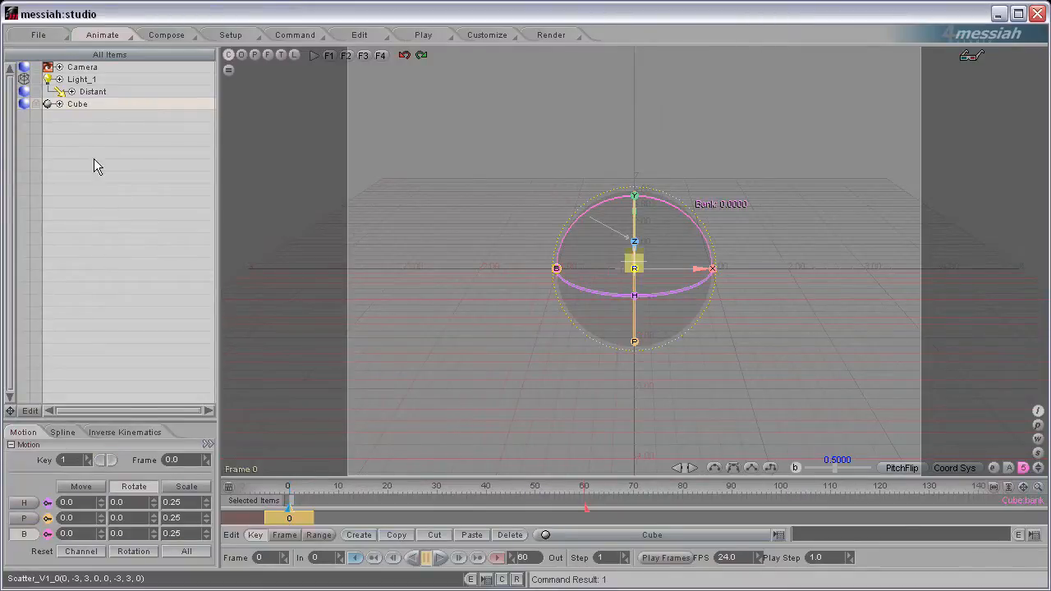
- Add 20 instances of the Cube, using the _INST suffix and two-digit numbering
{"action": "left_click", "coordinate": [38, 34]}
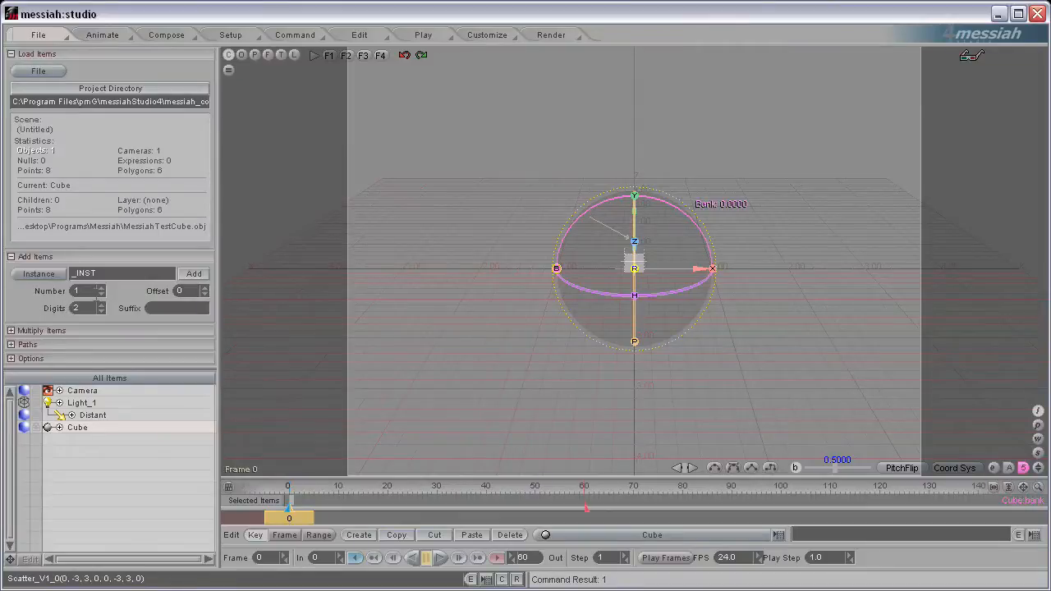
{"action": "left_click_drag", "start_coordinate": [102, 293], "coordinate": [120, 297]}
{"action": "left_click", "coordinate": [194, 273]}
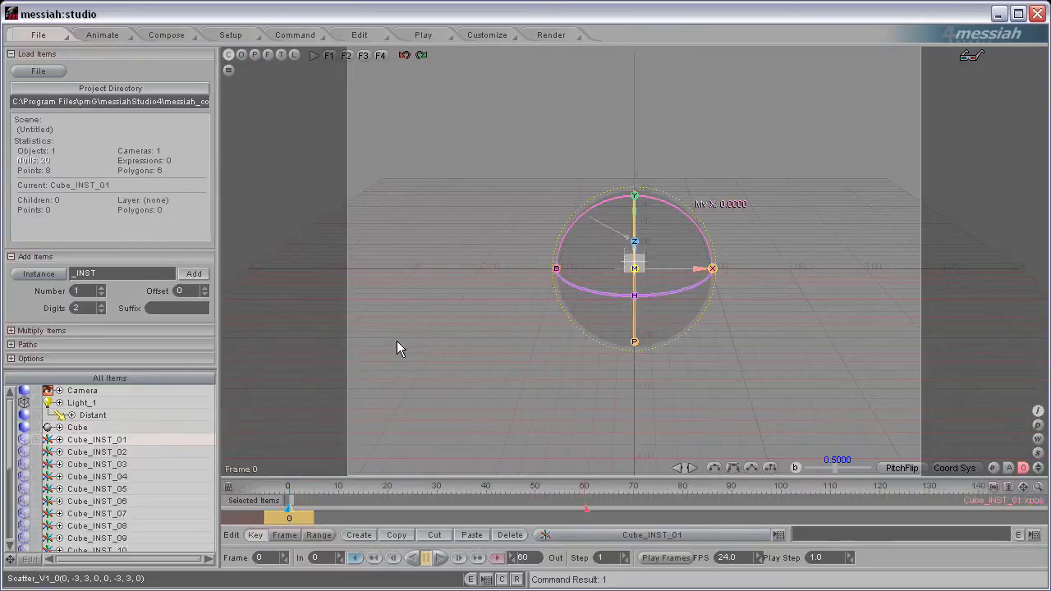
- Select Cube_INST_01 through Cube_INST_20 and run Scatter_V1_0(0, -3, 3, 0, 0, -3, 3, 0) to randomise their X and Z positions
{"action": "left_click", "coordinate": [101, 34]}
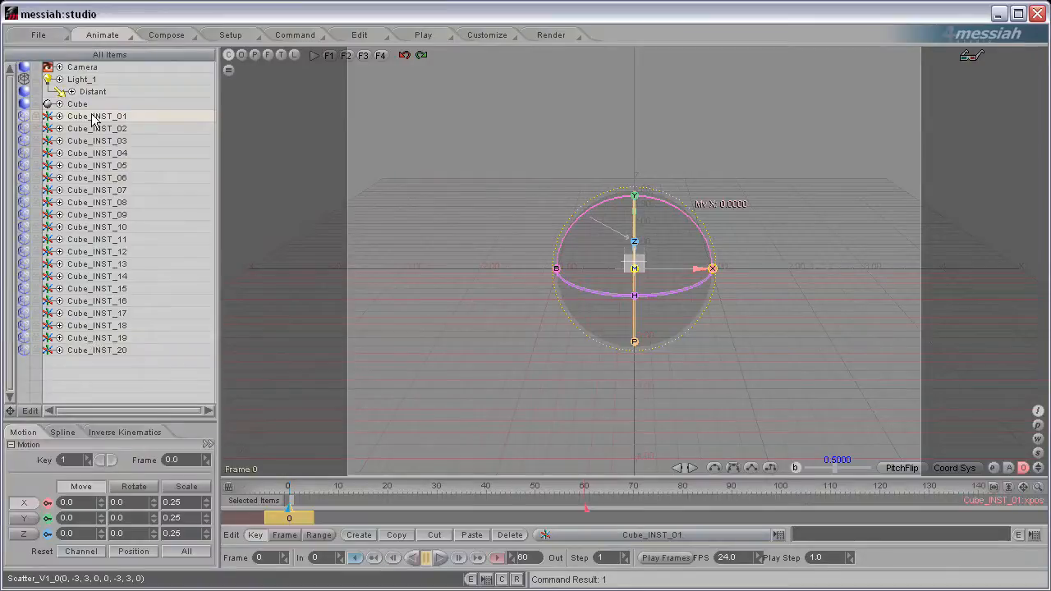
{"action": "left_click", "coordinate": [96, 351], "text": "shift"}
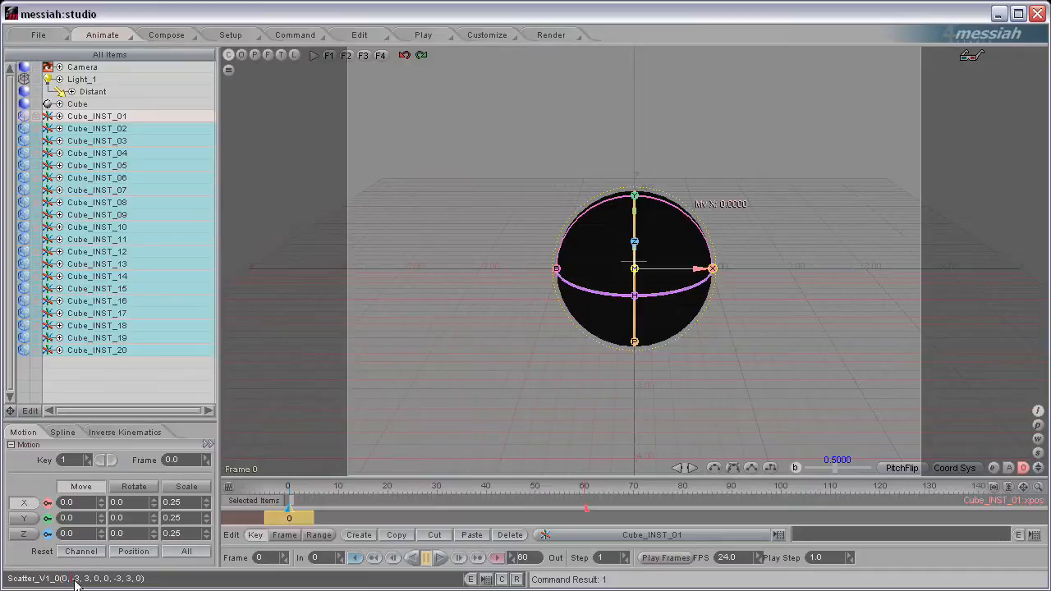
{"action": "mouse_move", "coordinate": [73, 582]}
{"action": "left_mouse_down"}
{"action": "mouse_move", "coordinate": [98, 581]}
{"action": "mouse_move", "coordinate": [80, 585]}
{"action": "left_mouse_up"}
{"action": "left_click_drag", "start_coordinate": [93, 580], "coordinate": [109, 581]}
{"action": "left_click_drag", "start_coordinate": [114, 580], "coordinate": [132, 583]}
{"action": "left_click", "coordinate": [150, 581]}
{"action": "left_click", "coordinate": [470, 579]}
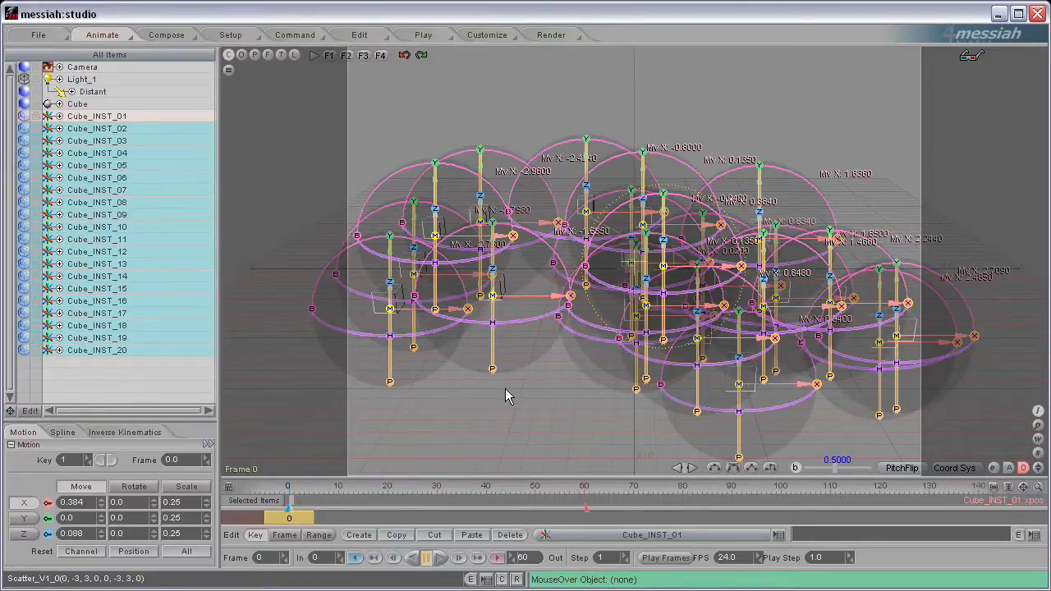
- Rerun the position scatter command several times for a new random layout, and select only the original Cube
{"action": "left_click", "coordinate": [470, 579]}
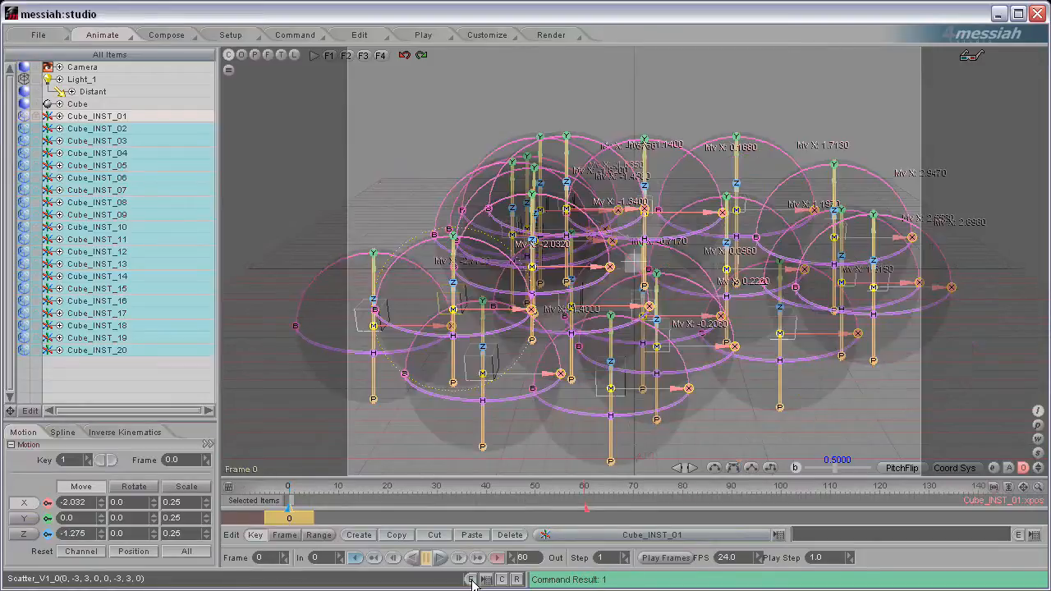
{"action": "left_click", "coordinate": [470, 579]}
{"action": "left_click", "coordinate": [470, 578]}
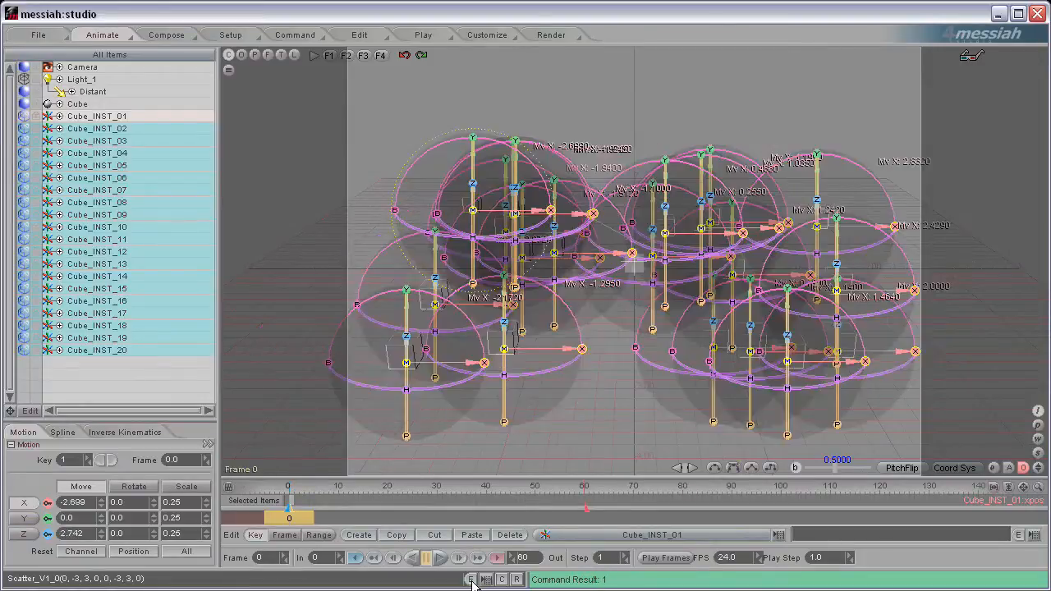
{"action": "left_click", "coordinate": [78, 104]}
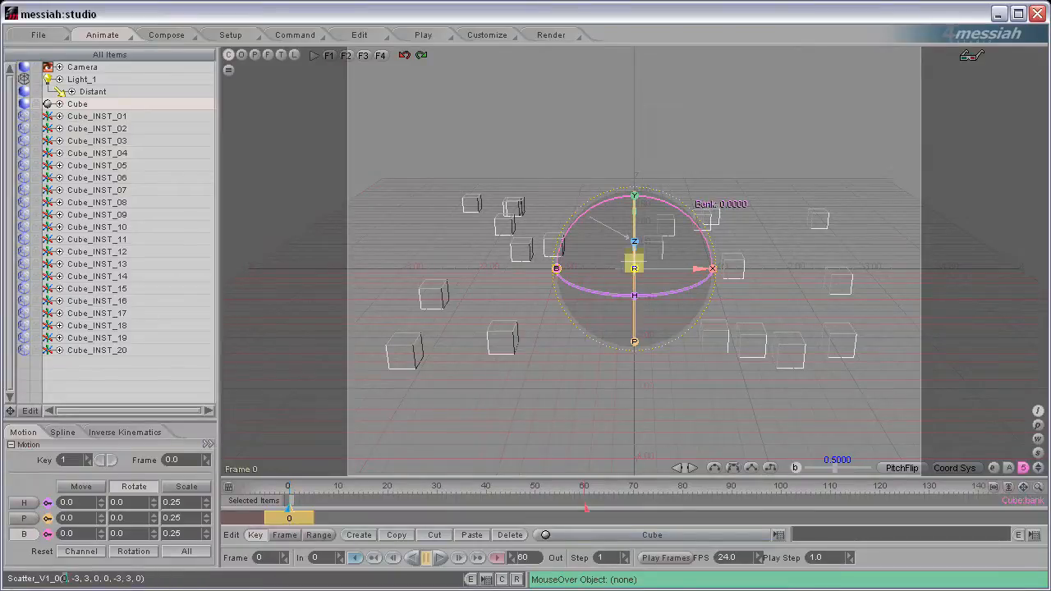
- Randomise the heading of all 20 cube instances by running Scatter_V1_0(1, 0, 360, 0, 0, 0, 0, 0), and reselect the original Cube
{"action": "left_click", "coordinate": [113, 116]}
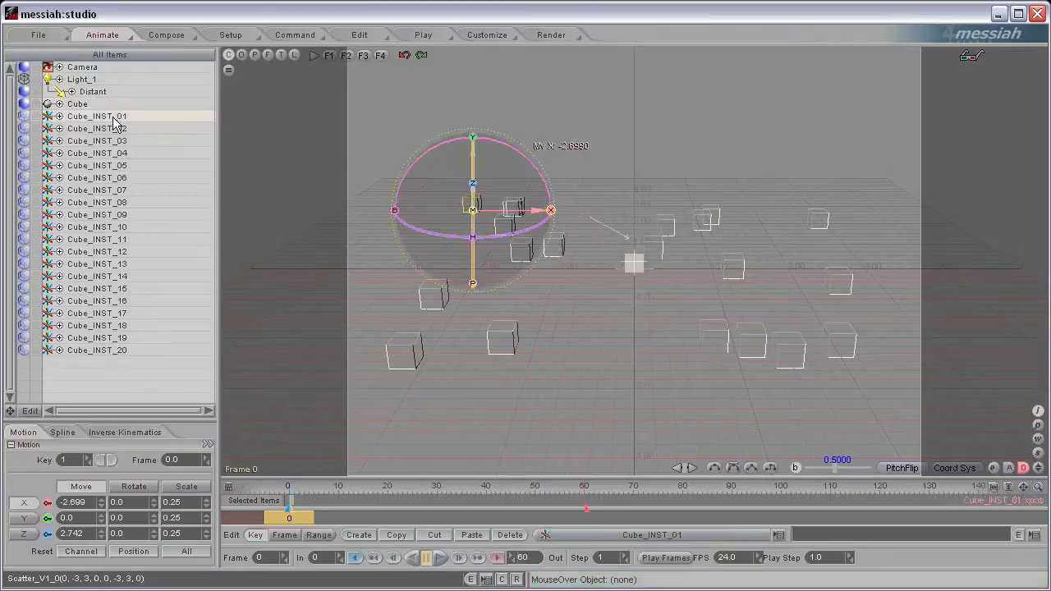
{"action": "left_click", "coordinate": [113, 351], "text": "shift"}
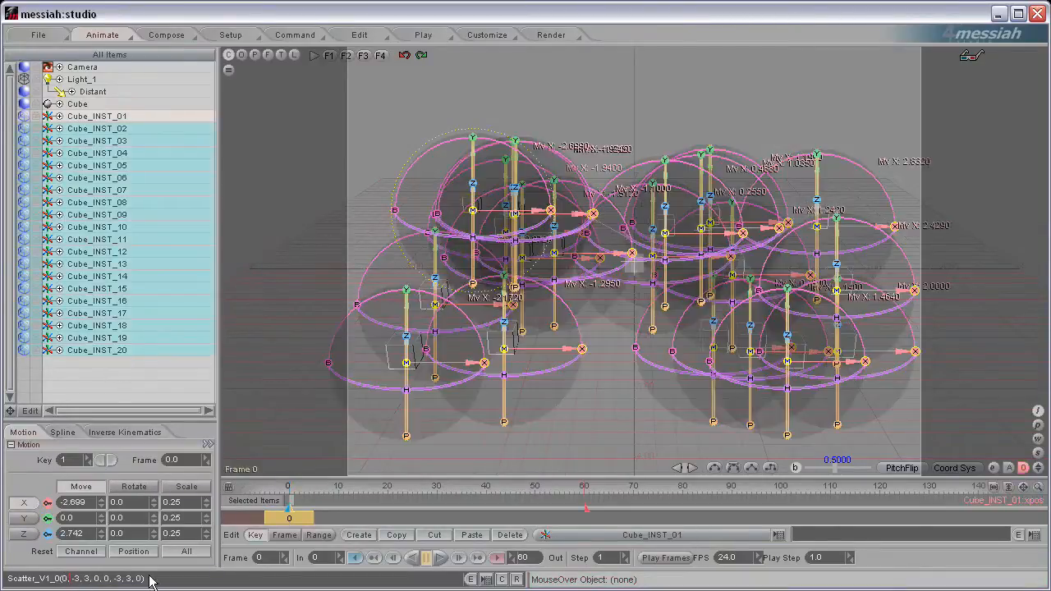
{"action": "type", "text": "1"}
{"action": "key", "text": "shift+Right"}
{"action": "key", "text": "shift+Right"}
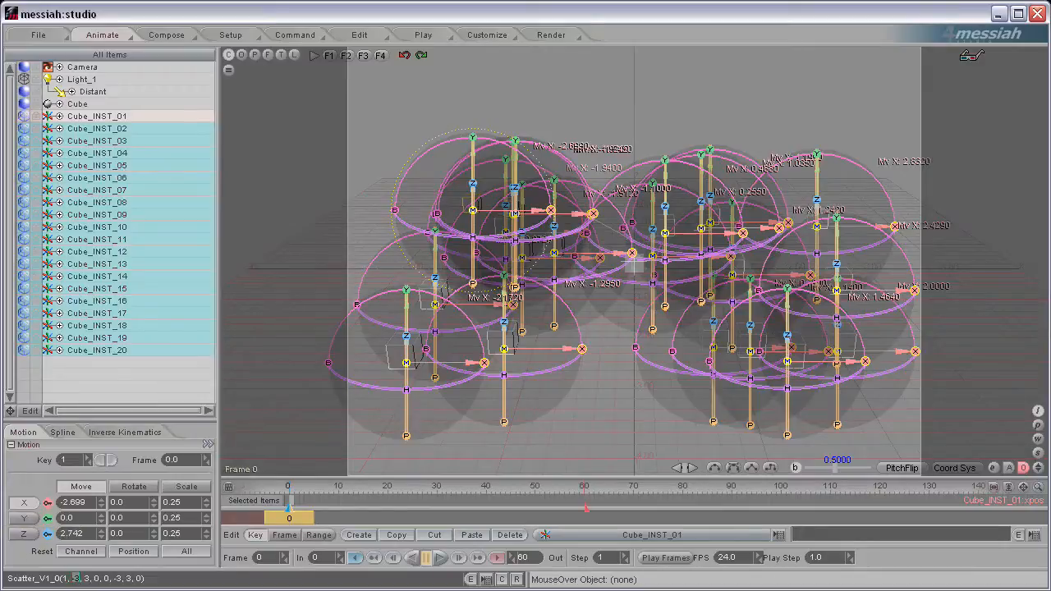
{"action": "type", "text": "0, 360"}
{"action": "left_click_drag", "start_coordinate": [100, 579], "coordinate": [129, 579]}
{"action": "left_click", "coordinate": [118, 578]}
{"action": "type", "text": "0, 0"}
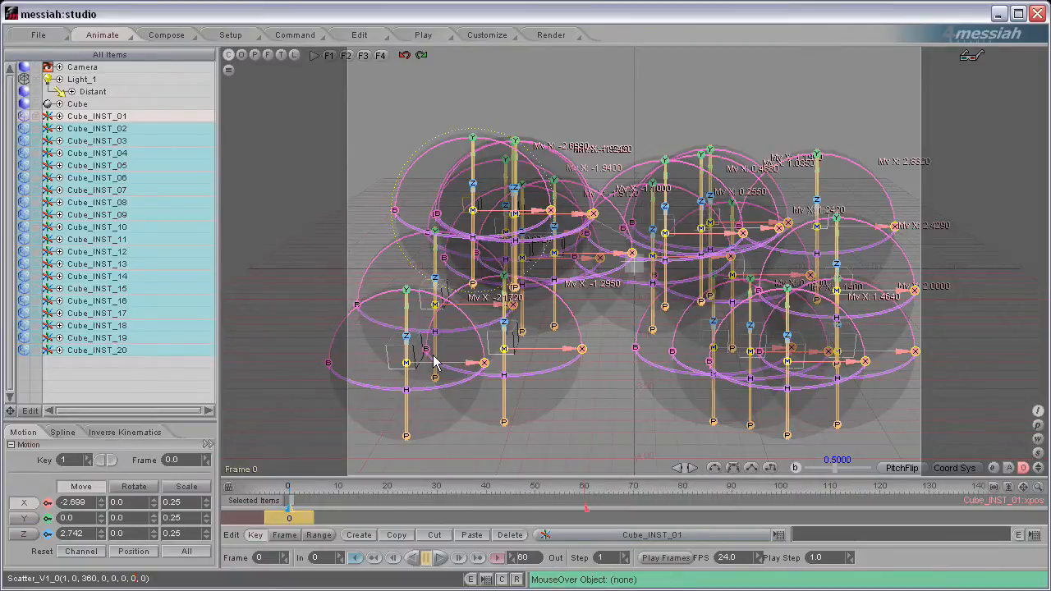
{"action": "left_click", "coordinate": [471, 580]}
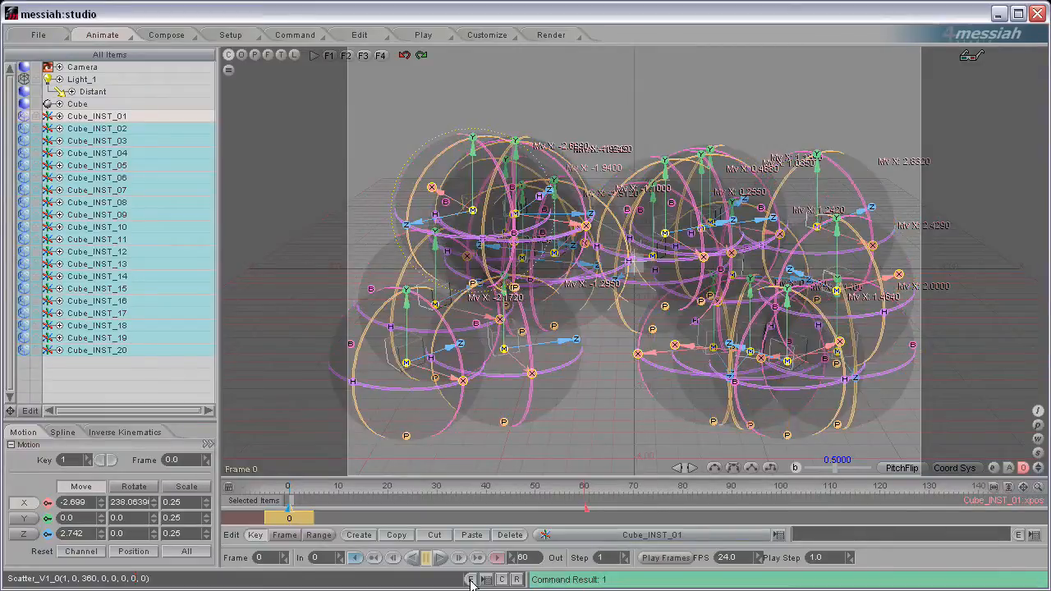
{"action": "left_click", "coordinate": [74, 105]}
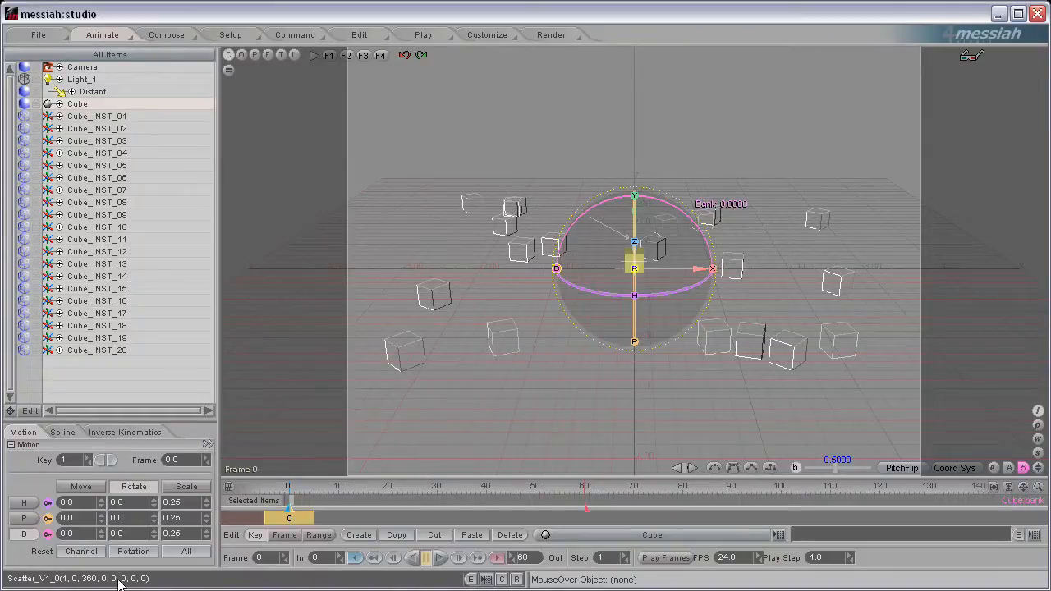
- Randomise the scale of all 20 cube instances per axis by running Scatter_V1_0(2, 1, 1.5, 1, 1.5, 1, 1.5, 0), and reselect the original Cube
{"action": "left_click", "coordinate": [64, 579]}
{"action": "left_click", "coordinate": [96, 118]}
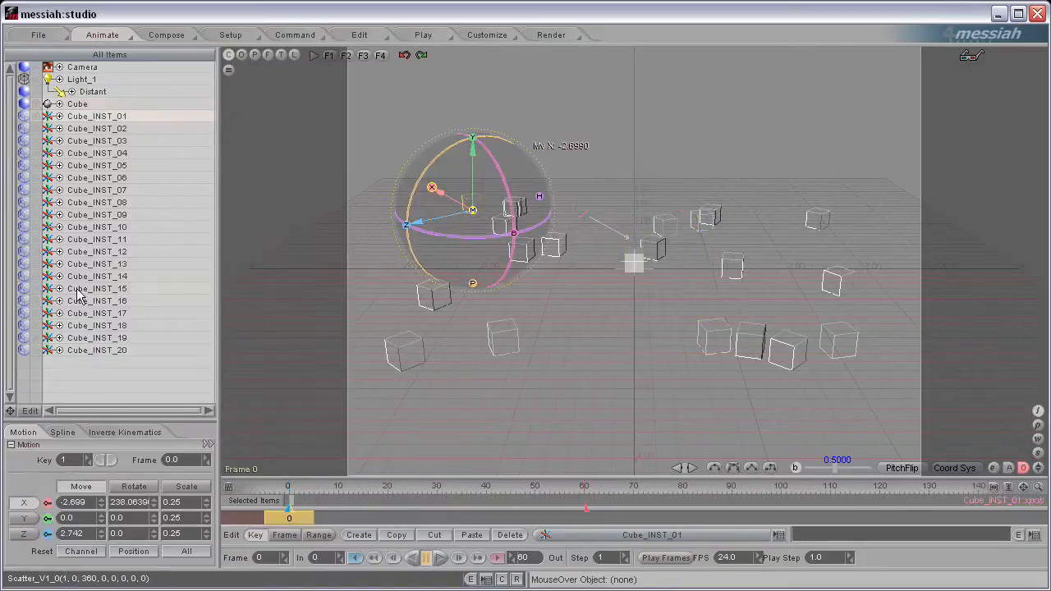
{"action": "left_click", "coordinate": [97, 351], "text": "shift"}
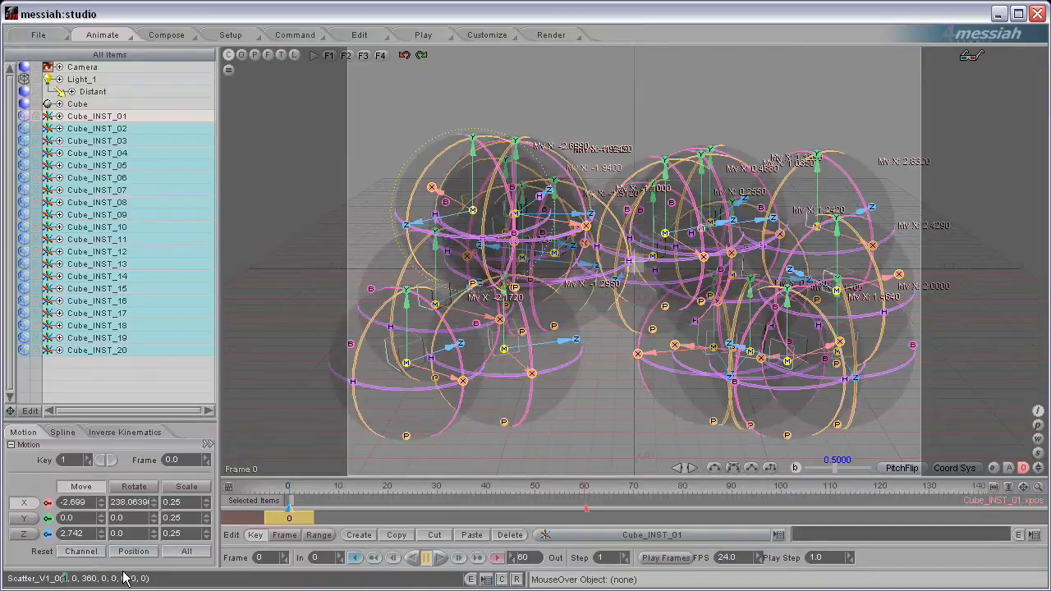
{"action": "type", "text": "2"}
{"action": "type", "text": "1"}
{"action": "key", "text": "Right"}
{"action": "key", "text": "shift+Right"}
{"action": "key", "text": "shift+Right"}
{"action": "key", "text": "shift+Right"}
{"action": "type", "text": "1.5, 1, 1.5, "}
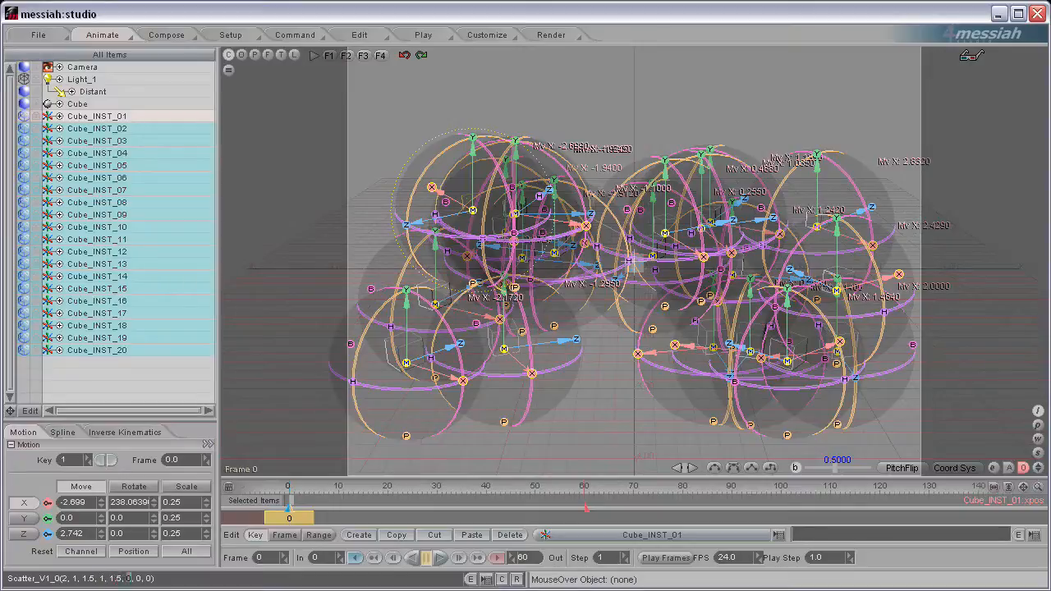
{"action": "type", "text": "1, 1.5"}
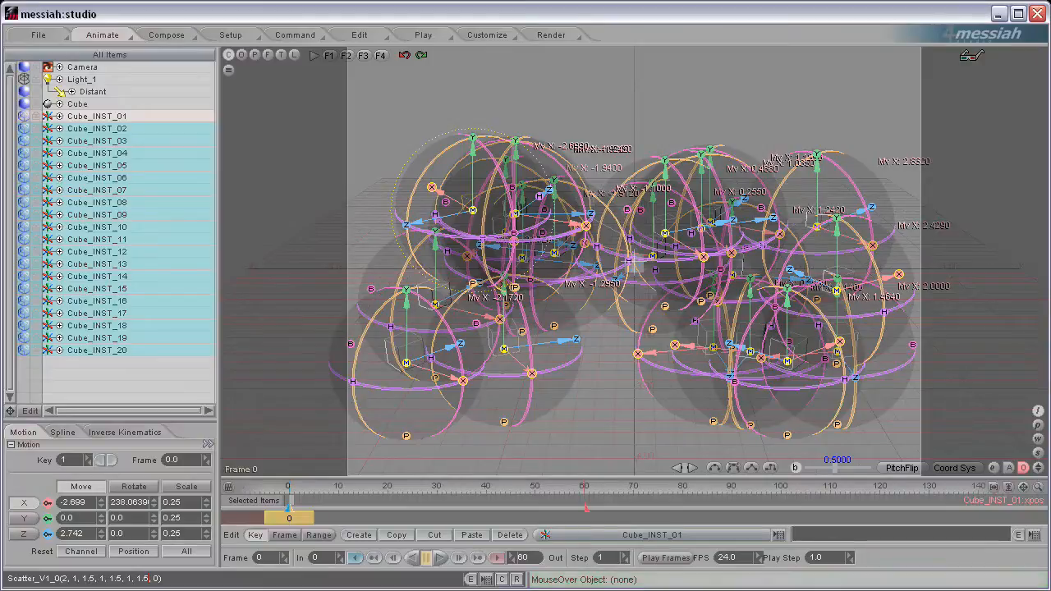
{"action": "left_click", "coordinate": [470, 579]}
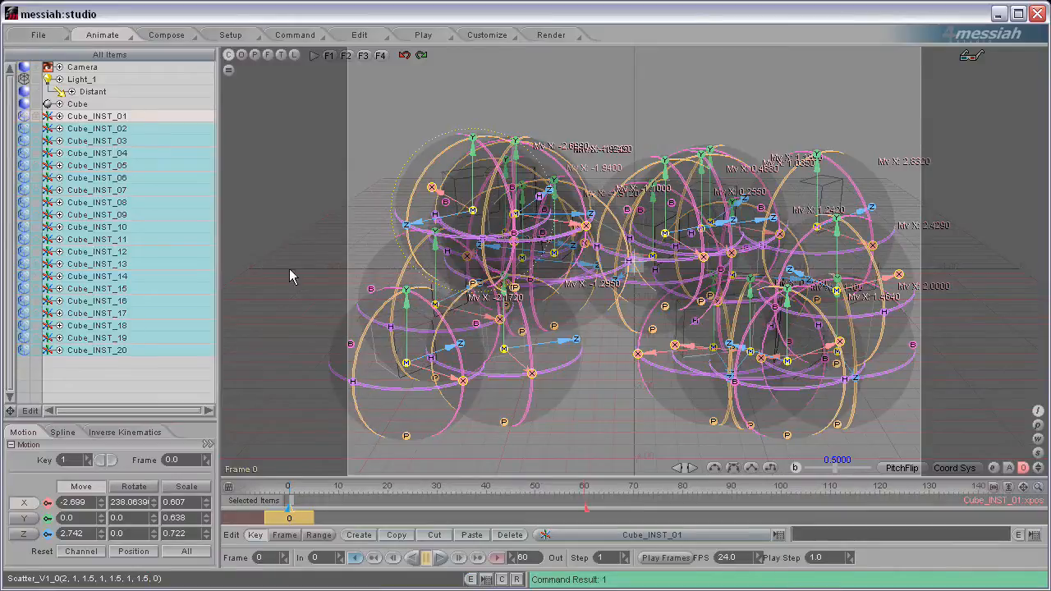
{"action": "left_click", "coordinate": [77, 103]}
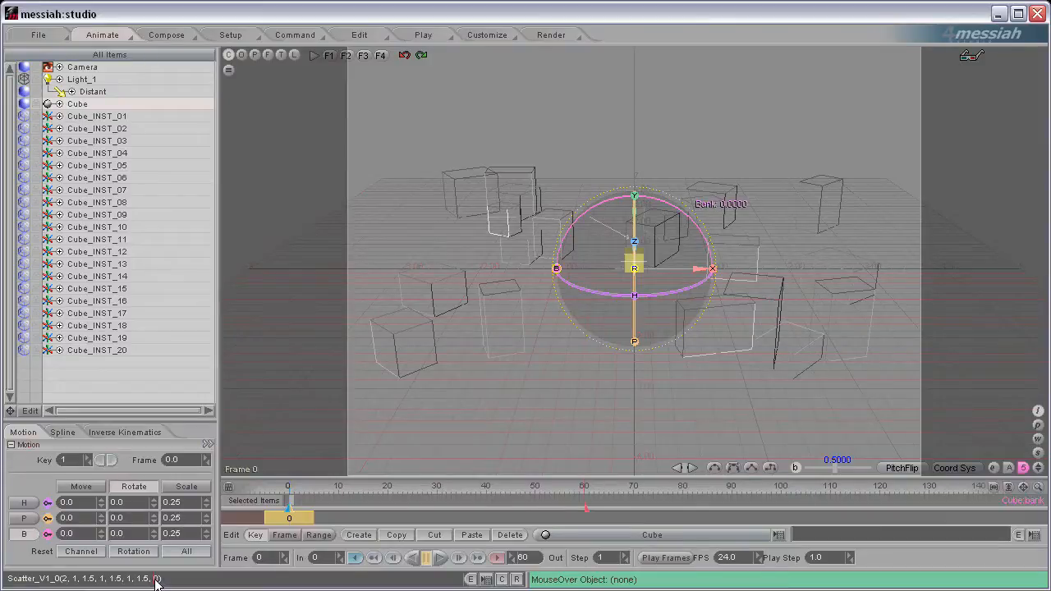
- Change the scatter command's last argument to 1 and run it on all 20 cube instances for uniform random scaling
{"action": "left_click", "coordinate": [158, 579]}
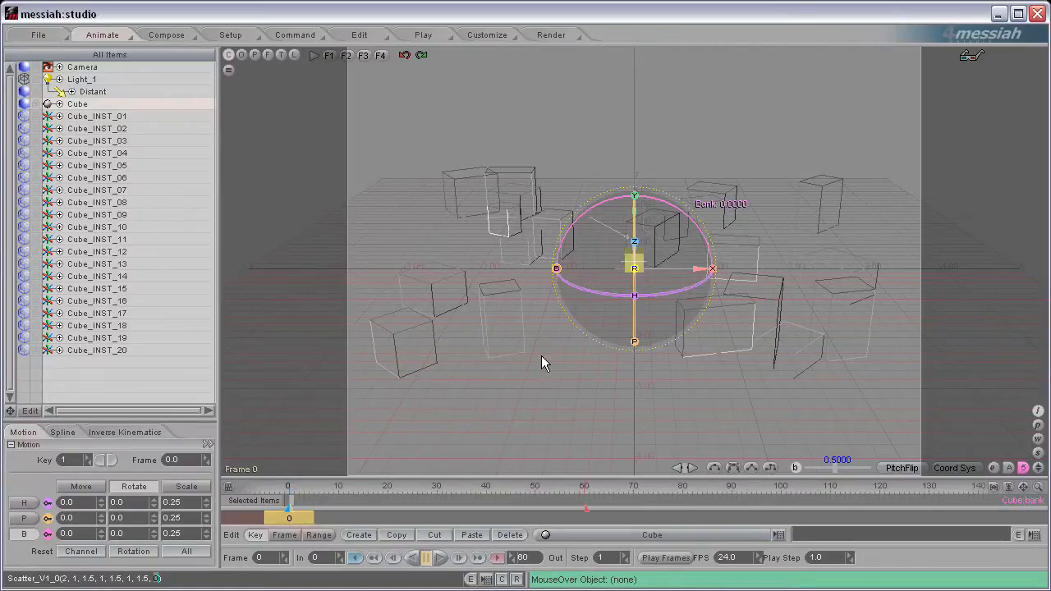
{"action": "type", "text": "1"}
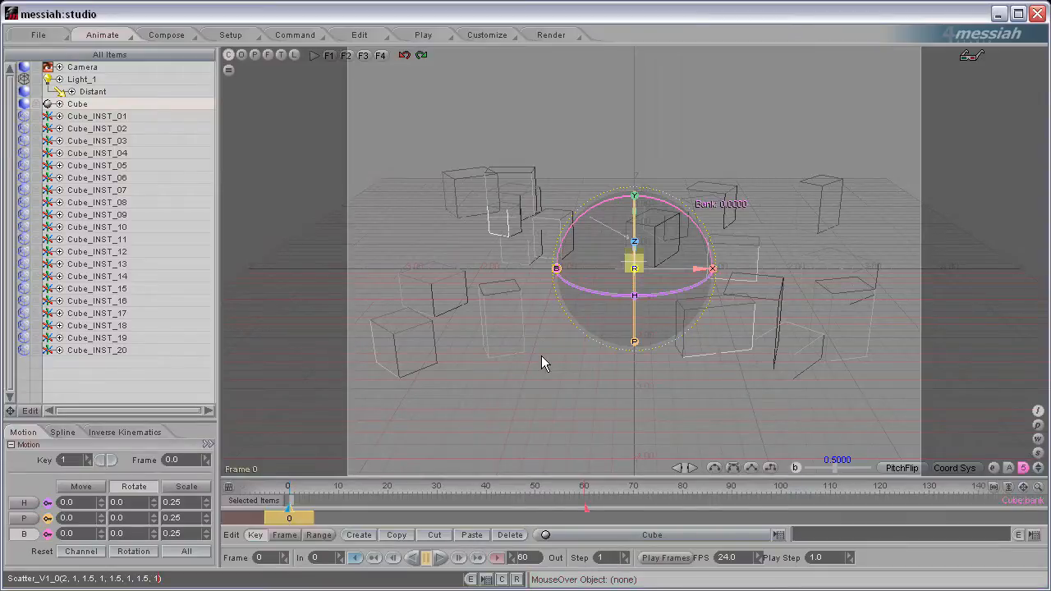
{"action": "left_click", "coordinate": [118, 120]}
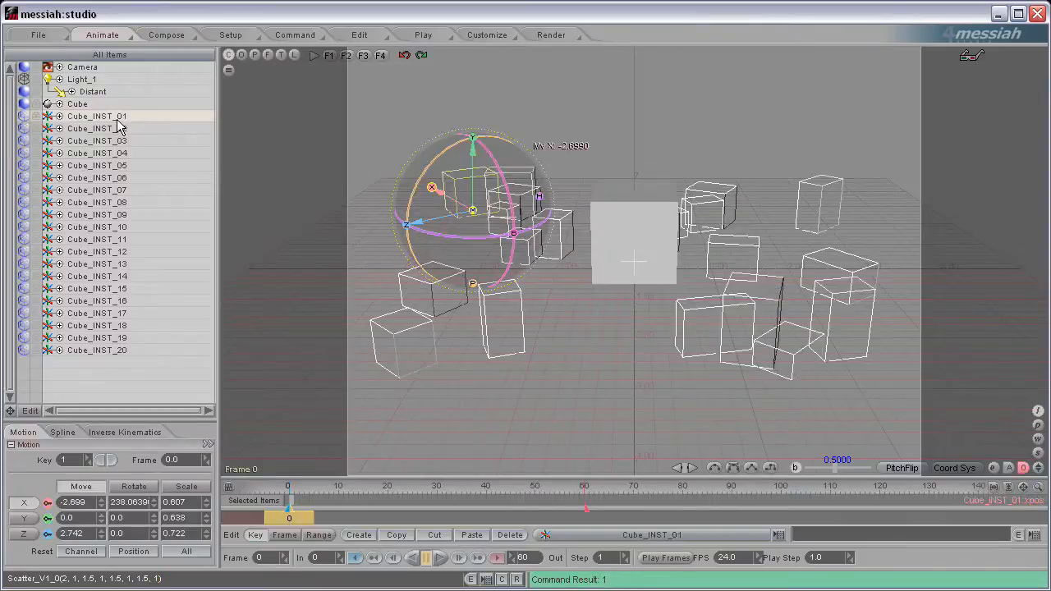
{"action": "left_click", "coordinate": [115, 350], "text": "shift"}
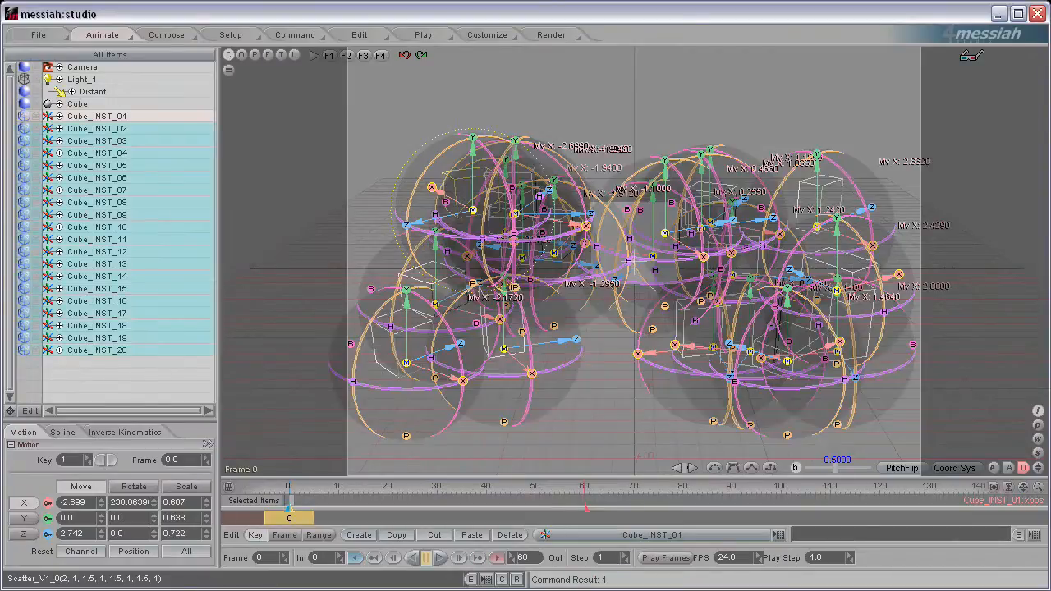
{"action": "left_click", "coordinate": [470, 579]}
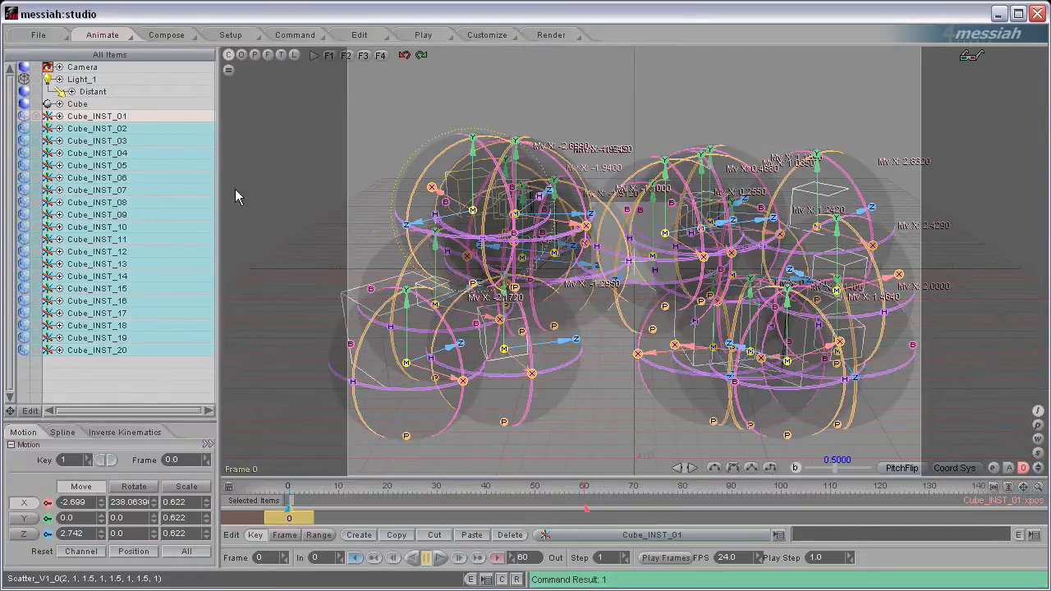
- Set the original Cube's scale to 0.25 on all three axes
{"action": "left_click", "coordinate": [82, 104]}
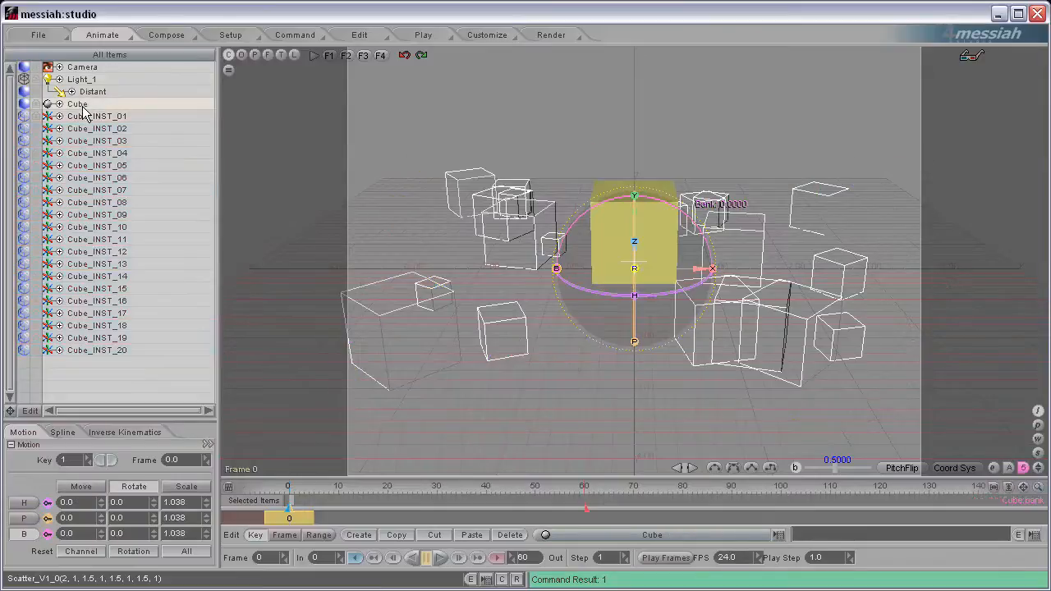
{"action": "left_click_drag", "start_coordinate": [188, 503], "coordinate": [156, 506]}
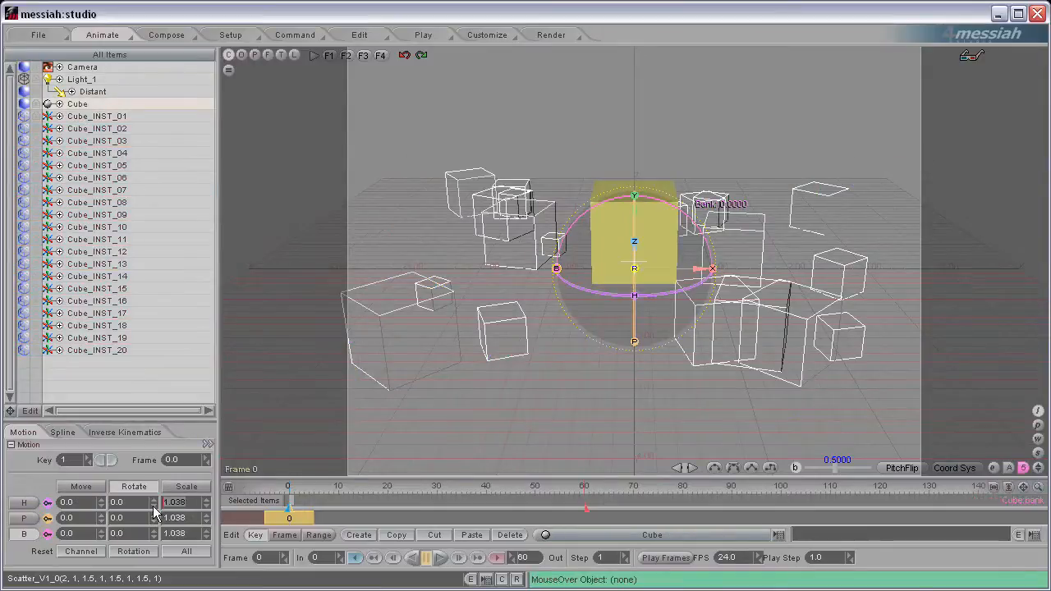
{"action": "type", "text": "0."}
{"action": "key", "text": "Tab"}
{"action": "type", "text": "0."}
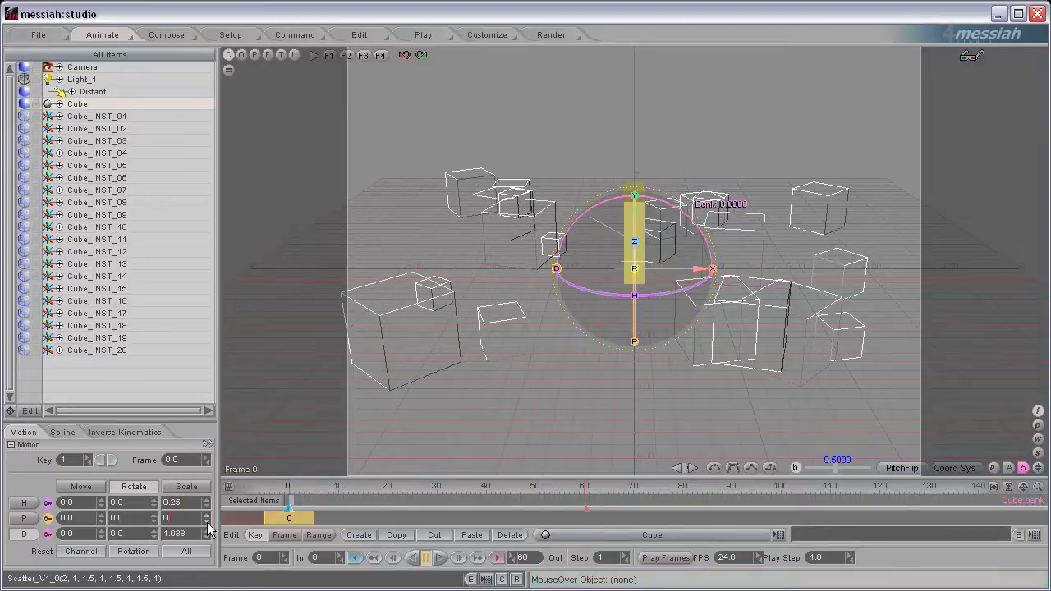
{"action": "type", "text": "25"}
{"action": "key", "text": "Tab"}
{"action": "type", "text": "0.25"}
{"action": "key", "text": "Return"}
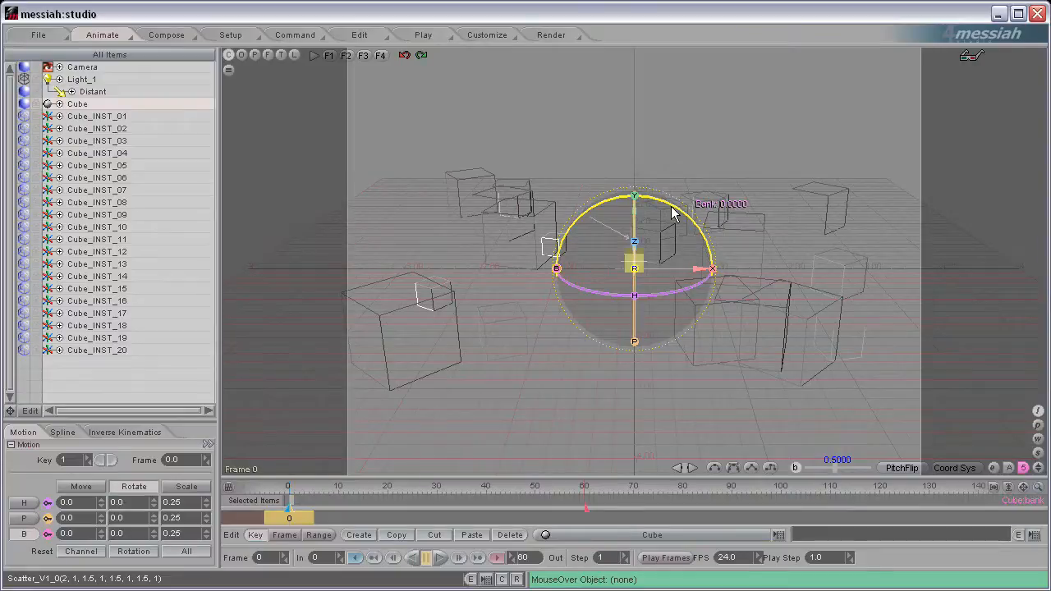
- Try rotating the original Cube slightly with its bank ring in the viewport, and undo the rotation
{"action": "mouse_move", "coordinate": [671, 214]}
{"action": "left_mouse_down"}
{"action": "mouse_move", "coordinate": [712, 215]}
{"action": "mouse_move", "coordinate": [510, 215]}
{"action": "mouse_move", "coordinate": [816, 215]}
{"action": "mouse_move", "coordinate": [519, 215]}
{"action": "mouse_move", "coordinate": [661, 215]}
{"action": "left_mouse_up"}
{"action": "key", "text": "ctrl+z"}
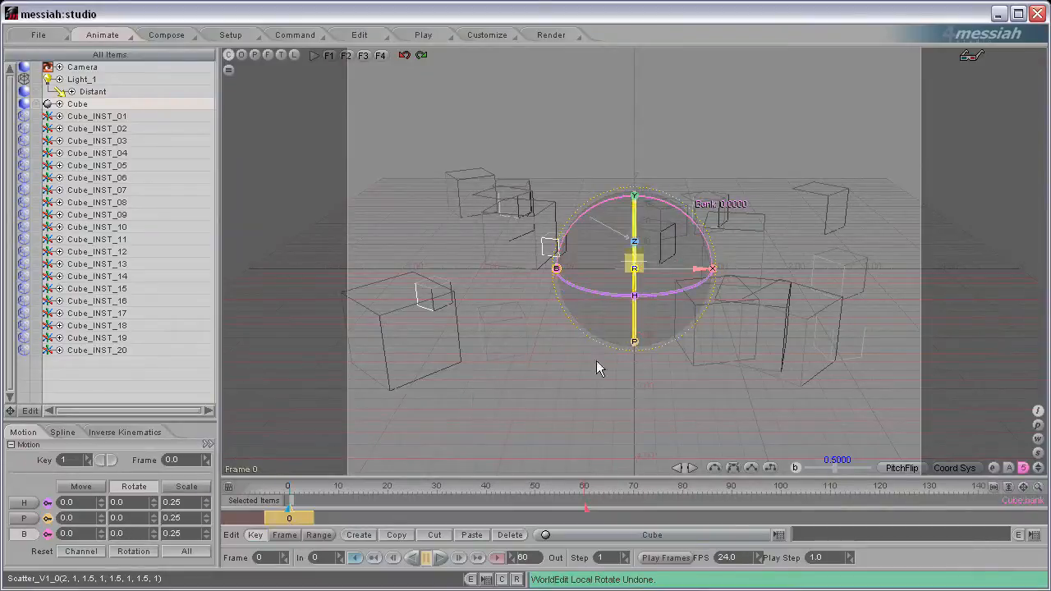